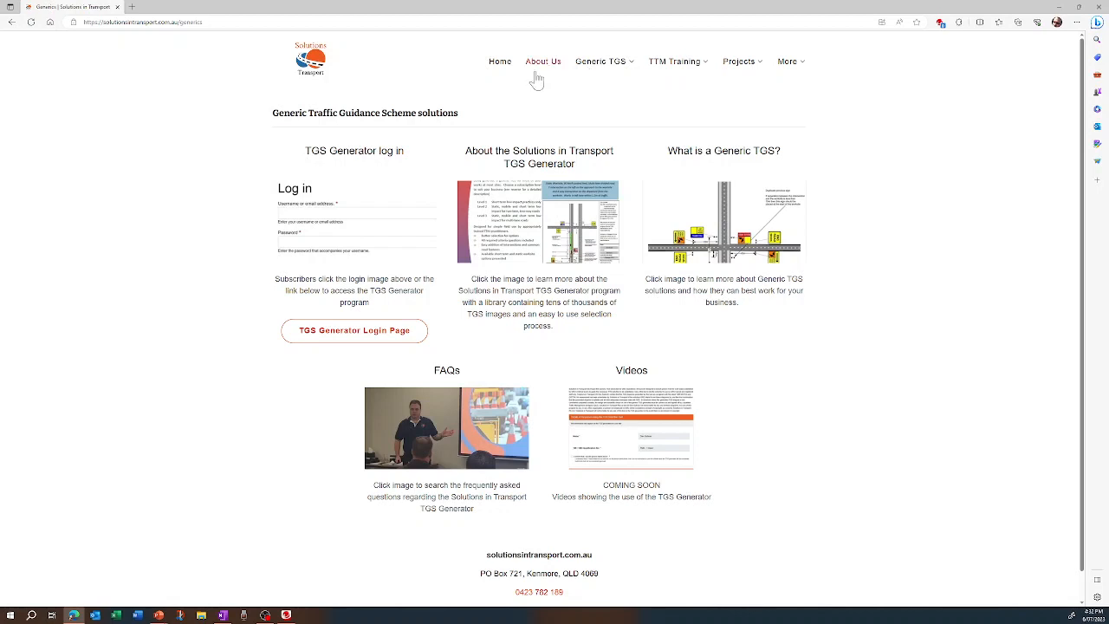
Open the TGS Generator login page and sign in with the account's email address and password
{"action": "left_click", "coordinate": [347, 338]}
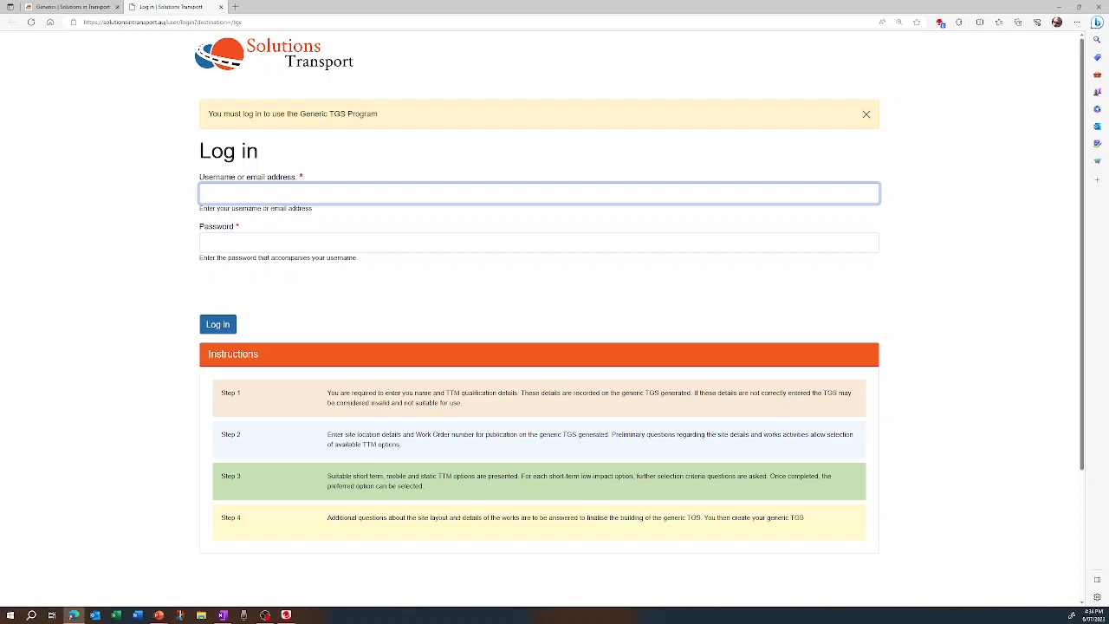
{"action": "left_click", "coordinate": [265, 193]}
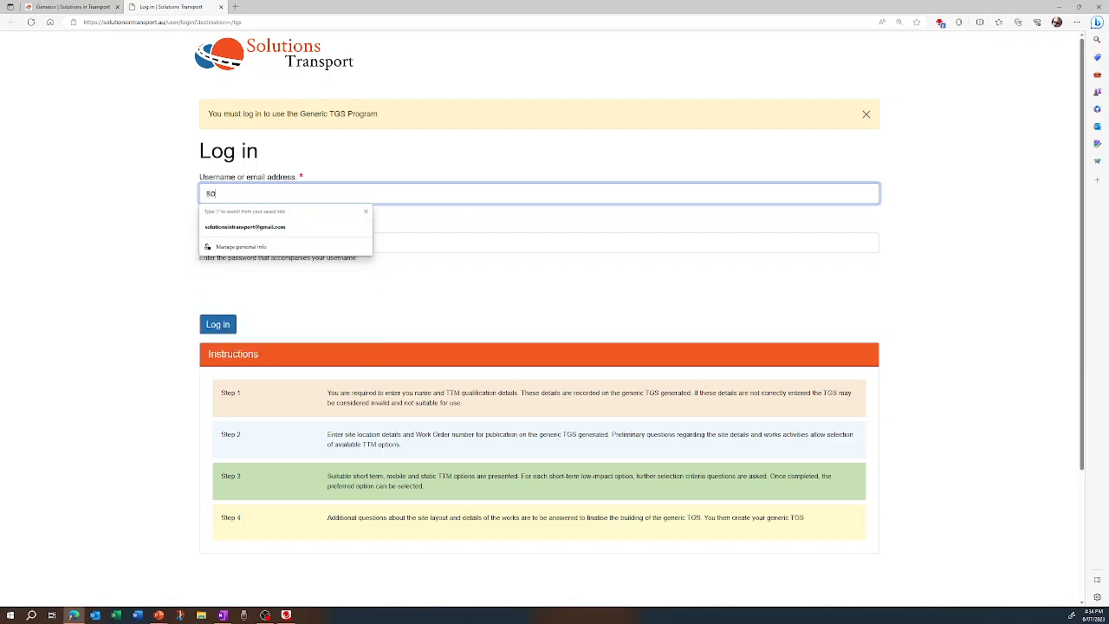
{"action": "left_click", "coordinate": [236, 228]}
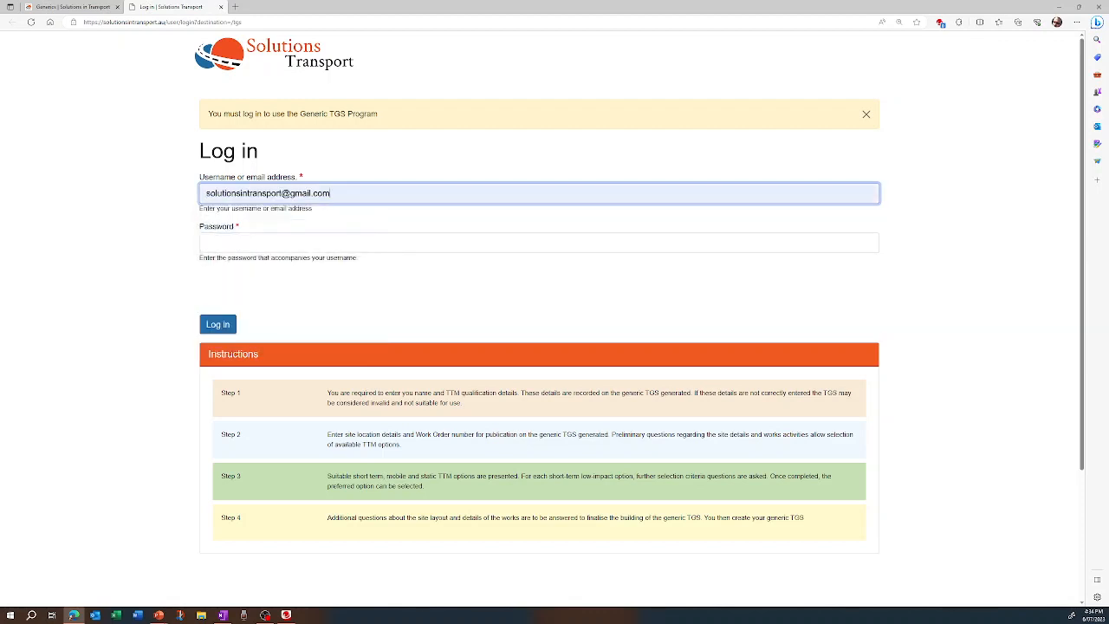
{"action": "left_click", "coordinate": [236, 243]}
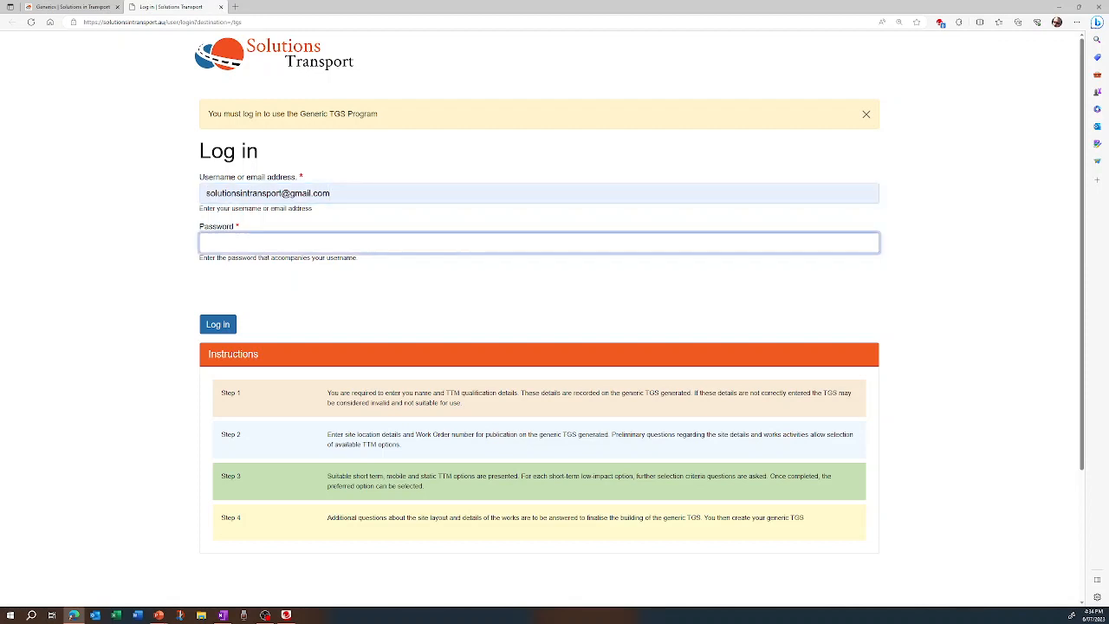
{"action": "type", "text": "*****"}
{"action": "key", "text": "Return"}
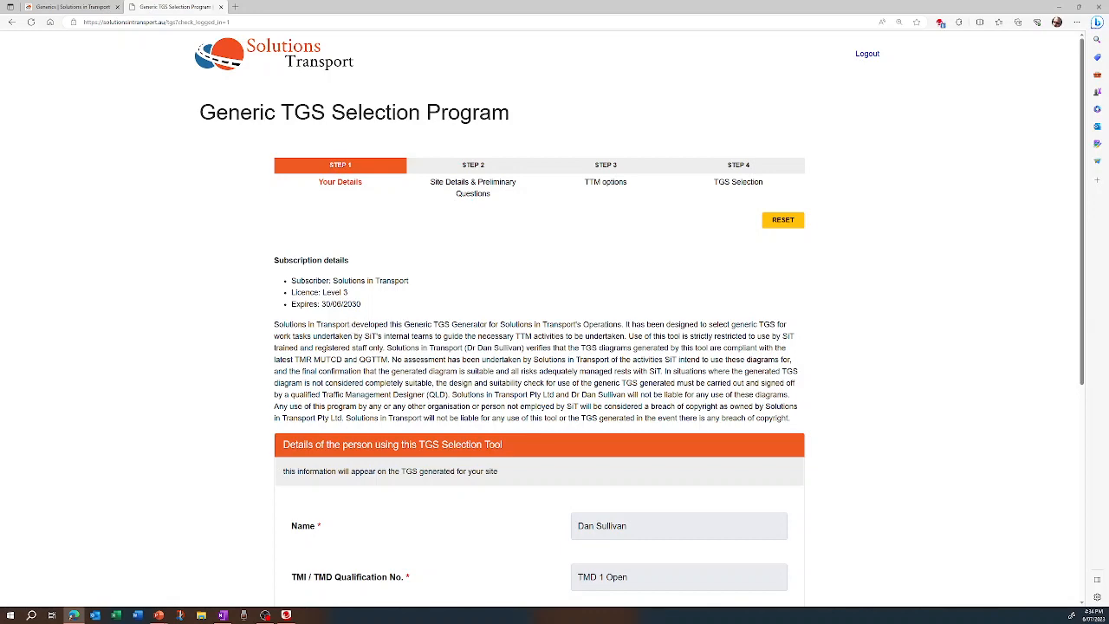
Confirm being the person listed in the tool user details and proceed to the site details
{"action": "scroll", "coordinate": [548, 452], "scroll_direction": "down", "scroll_amount": 1}
{"action": "scroll", "coordinate": [547, 452], "scroll_direction": "down", "scroll_amount": 1}
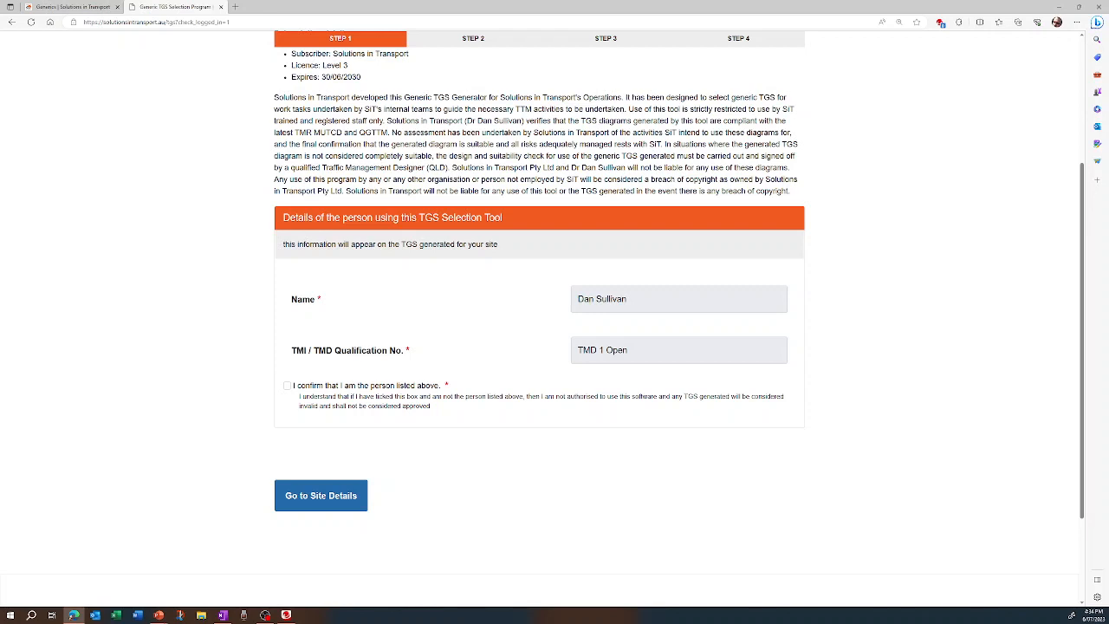
{"action": "left_click", "coordinate": [287, 388]}
{"action": "left_click", "coordinate": [332, 498]}
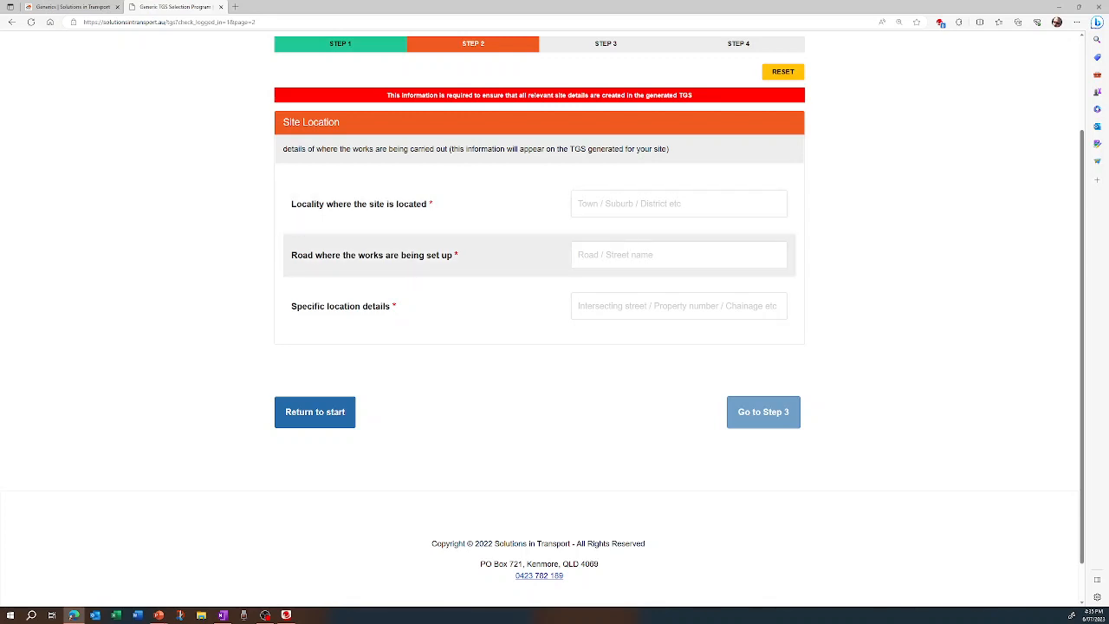
{"action": "left_click", "coordinate": [663, 206]}
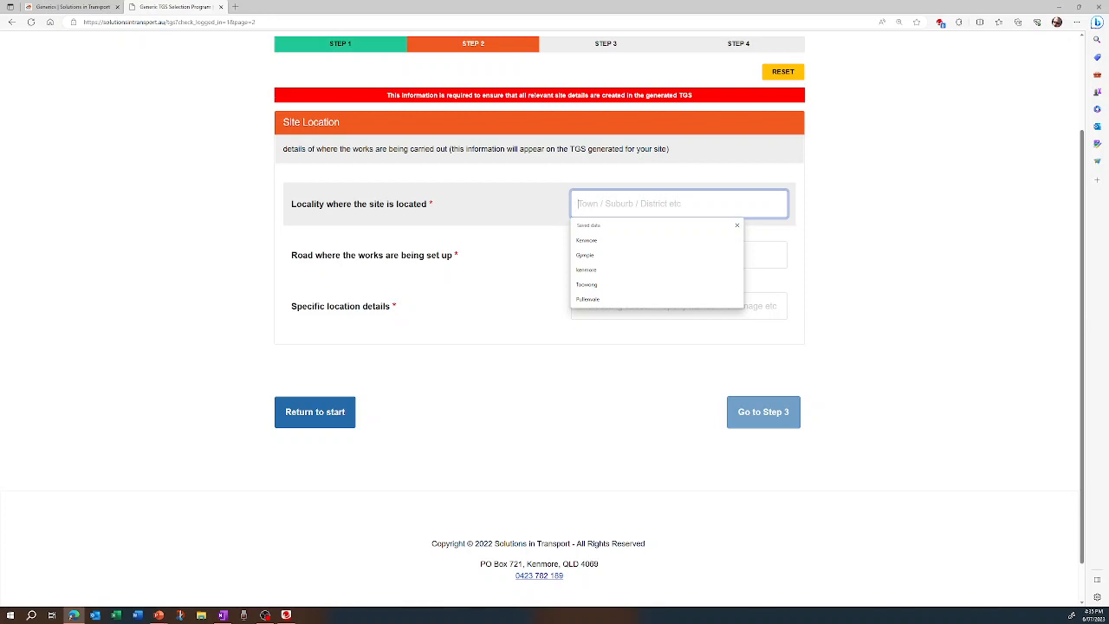
{"action": "type", "text": "Toowong"}
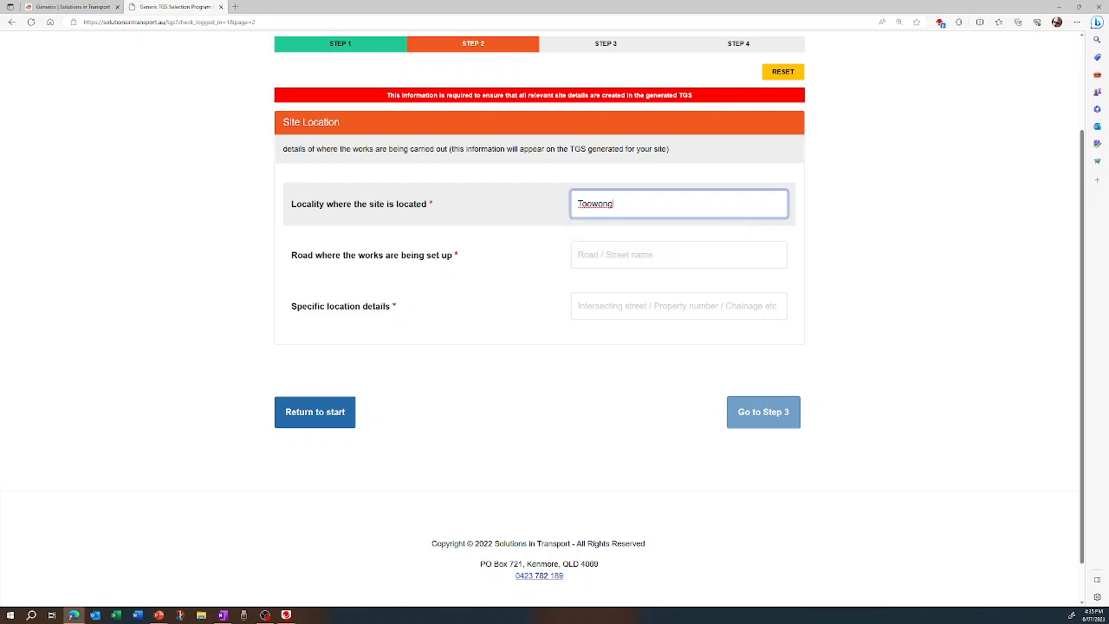
{"action": "left_click", "coordinate": [662, 254]}
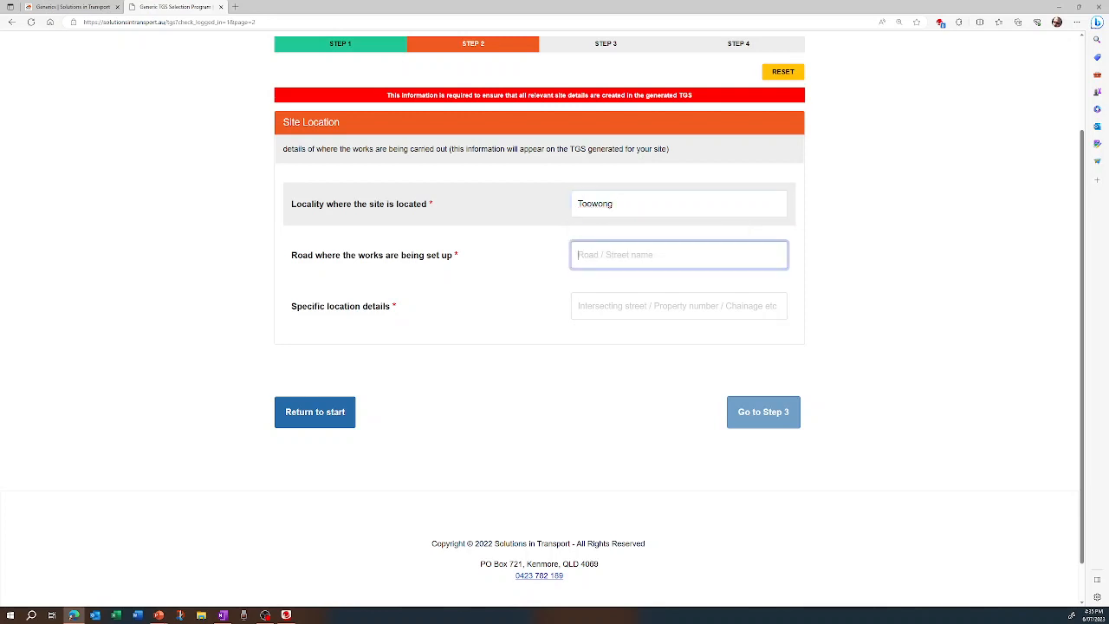
Enter the property number as the specific location details and set the road number to 500
{"action": "left_click", "coordinate": [662, 306]}
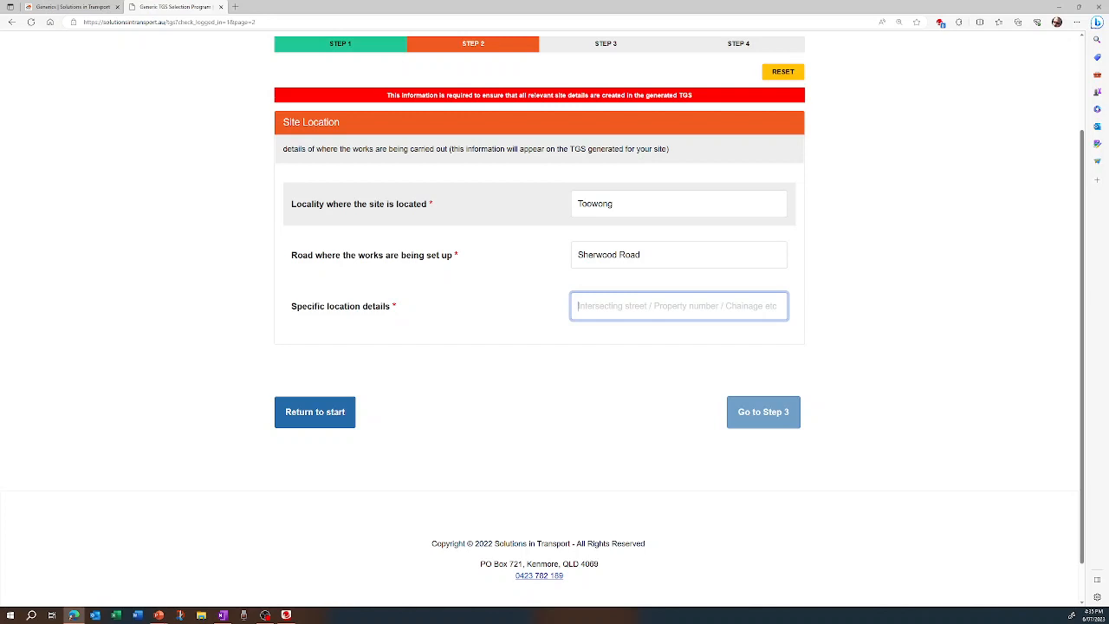
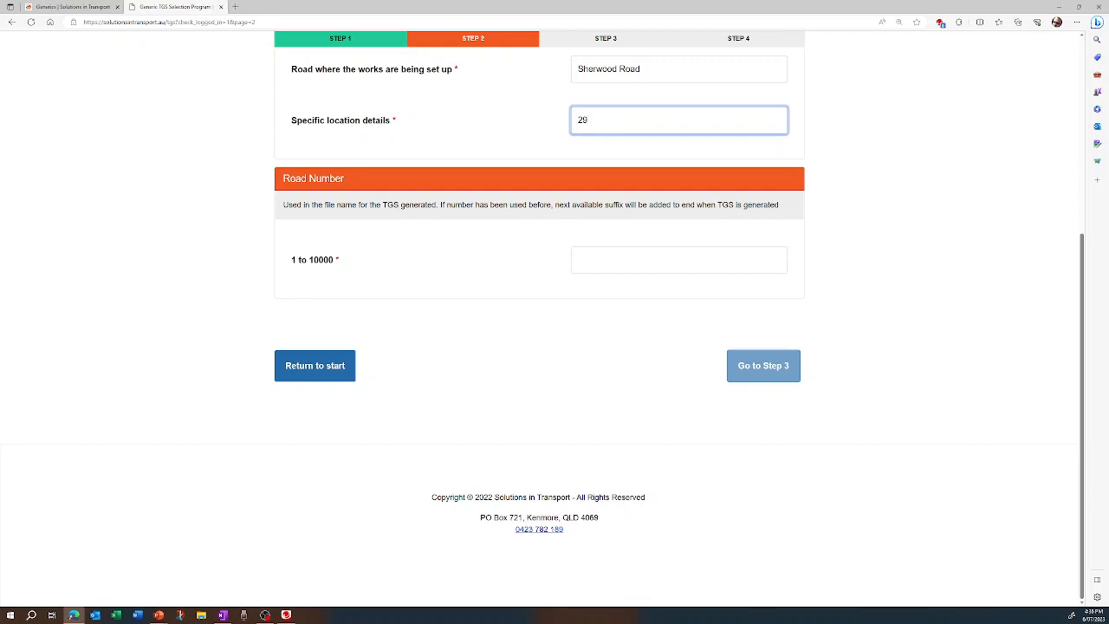
{"action": "type", "text": "500"}
{"action": "key", "text": "BackSpace"}
{"action": "key", "text": "BackSpace"}
{"action": "key", "text": "Tab"}
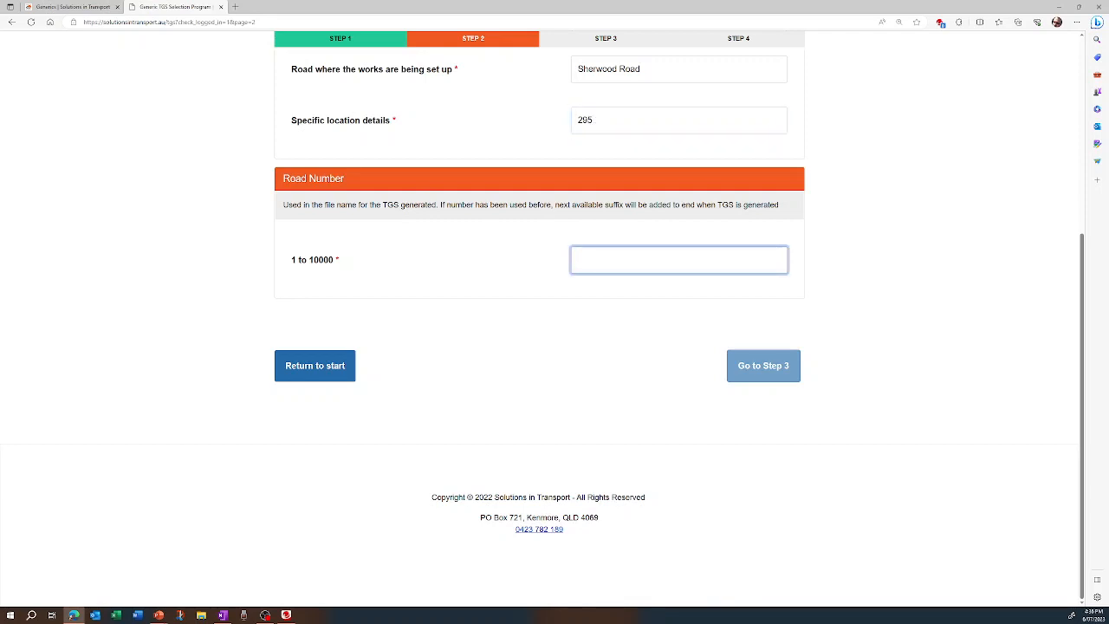
{"action": "type", "text": "500"}
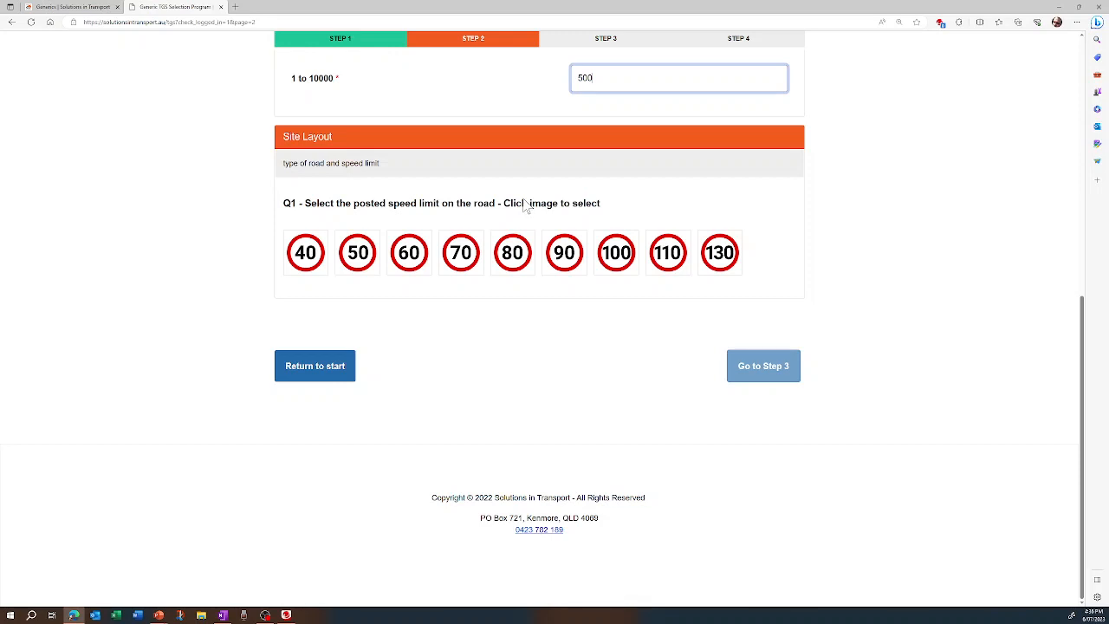
Define the site layout as a 60 km/h, 2 Lane - 2 Way road with the works located on the shoulder
{"action": "left_click", "coordinate": [404, 252]}
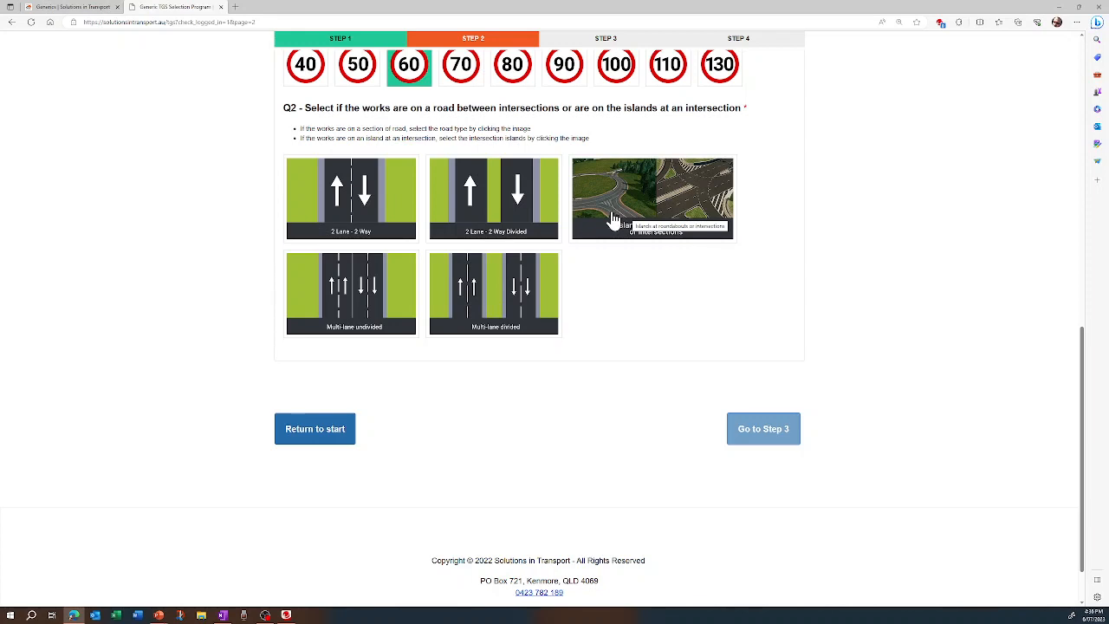
{"action": "left_click", "coordinate": [357, 214]}
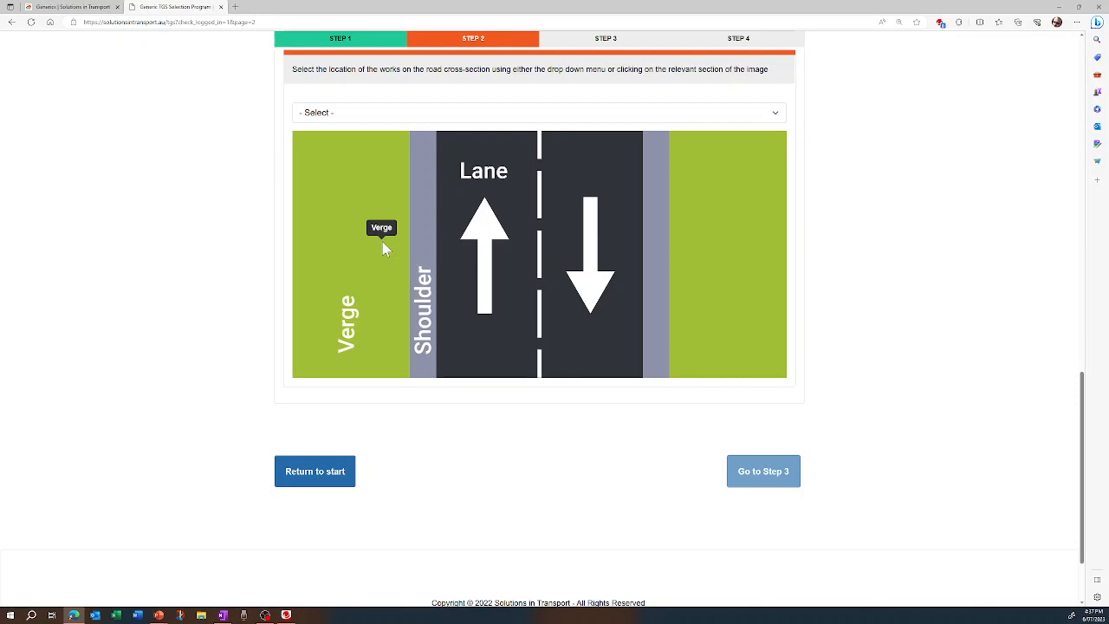
{"action": "left_click", "coordinate": [431, 254]}
Specify workers on foot / small plant, a single shift without aftercare signage and a single site, and proceed to the TTM options
{"action": "scroll", "coordinate": [431, 256], "scroll_direction": "down", "scroll_amount": 3}
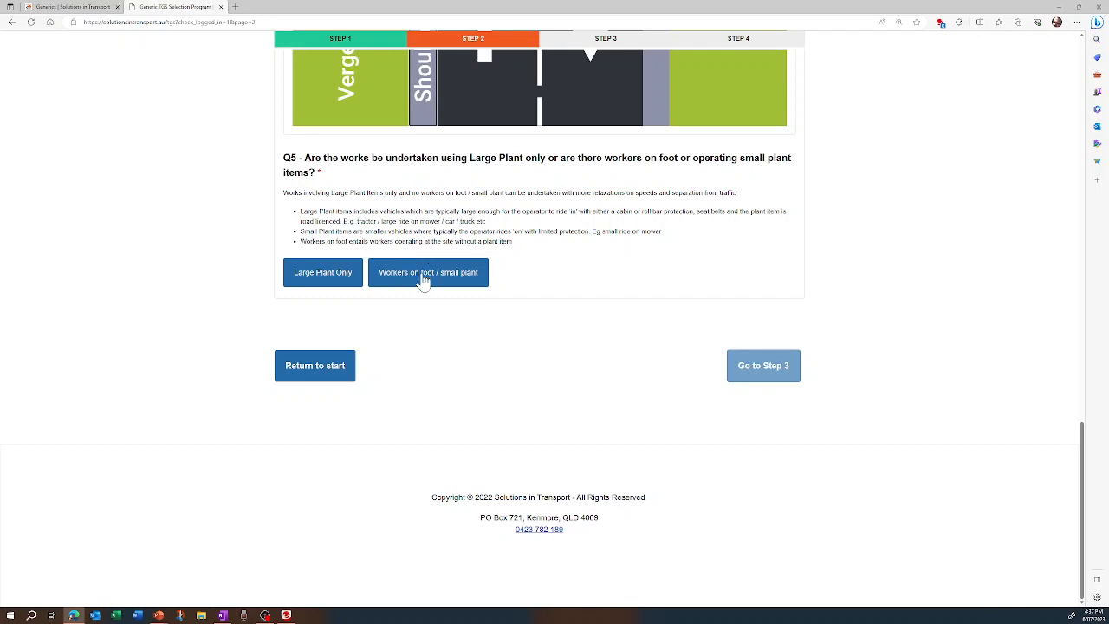
{"action": "left_click", "coordinate": [424, 277]}
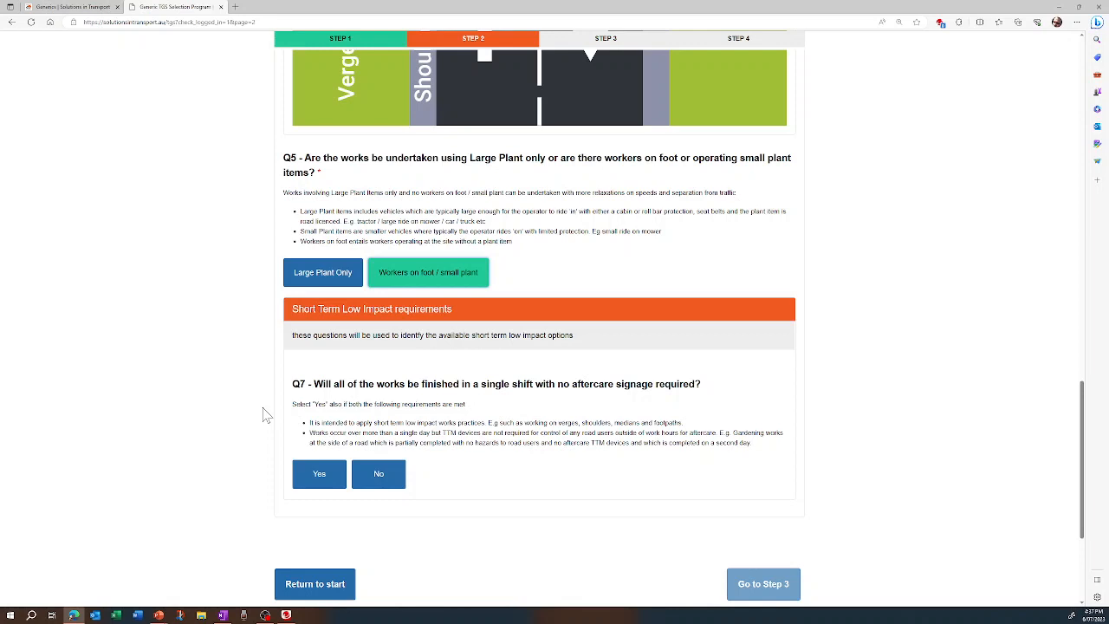
{"action": "left_click", "coordinate": [320, 474]}
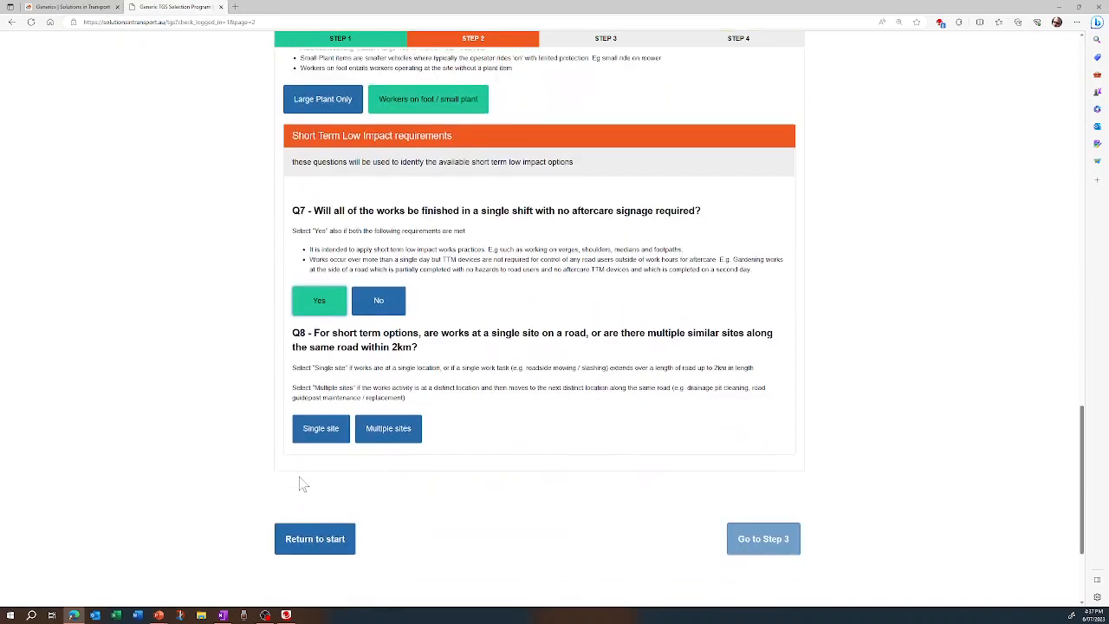
{"action": "scroll", "coordinate": [303, 484], "scroll_direction": "down", "scroll_amount": 1}
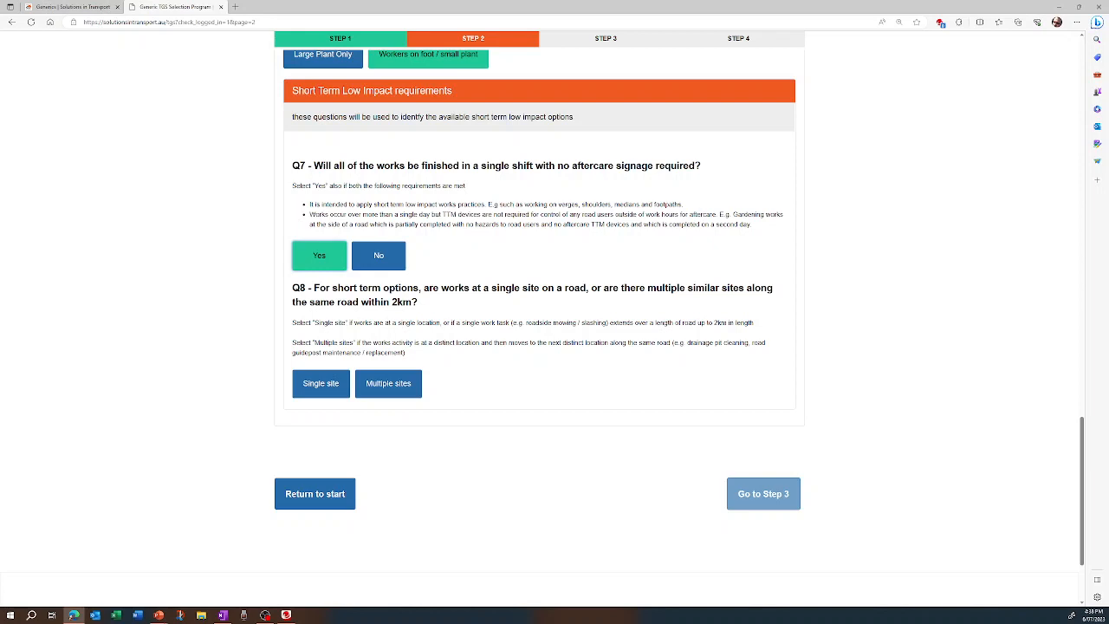
{"action": "left_click", "coordinate": [334, 390]}
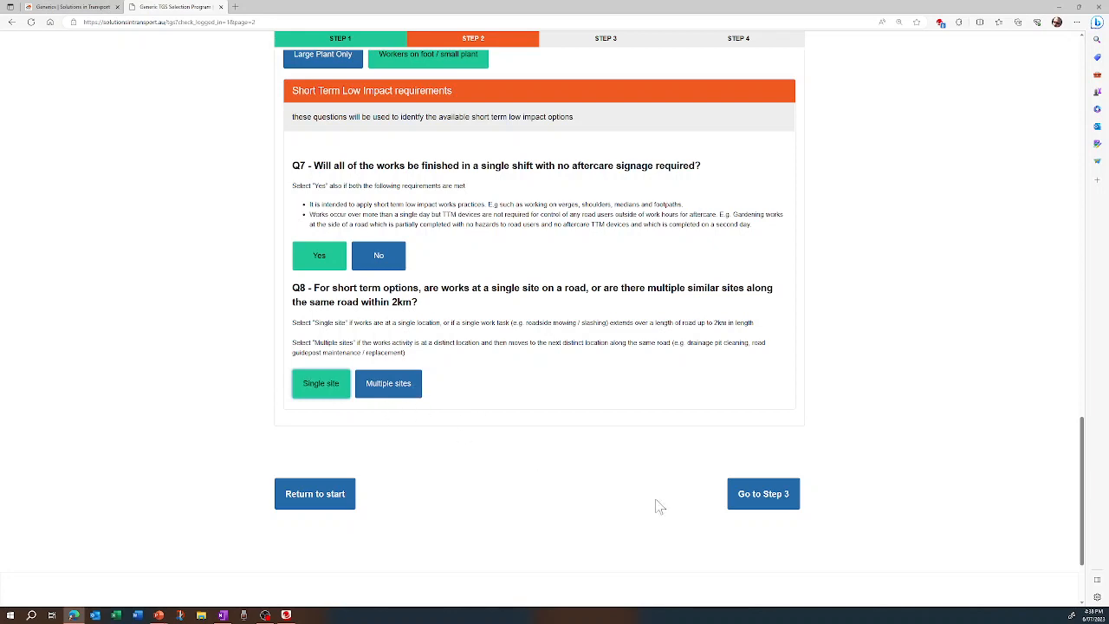
{"action": "left_click", "coordinate": [772, 504]}
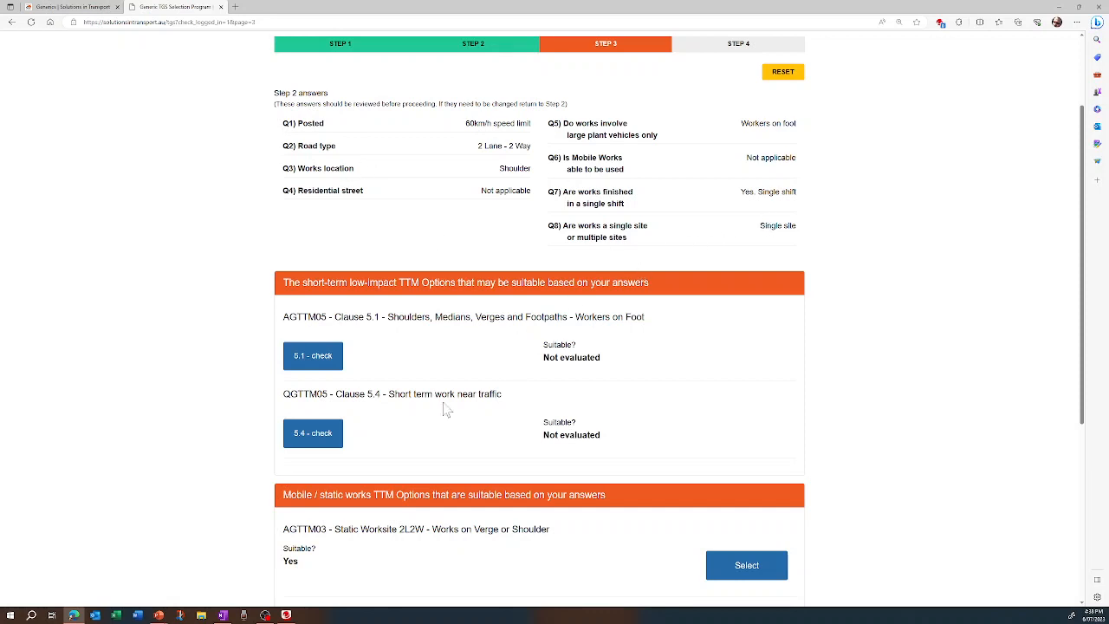
Choose the AGTTM03 Static Worksite 2L2W - Works on Verge or Shoulder option
{"action": "scroll", "coordinate": [255, 381], "scroll_direction": "down", "scroll_amount": 2}
{"action": "scroll", "coordinate": [256, 381], "scroll_direction": "down", "scroll_amount": 1}
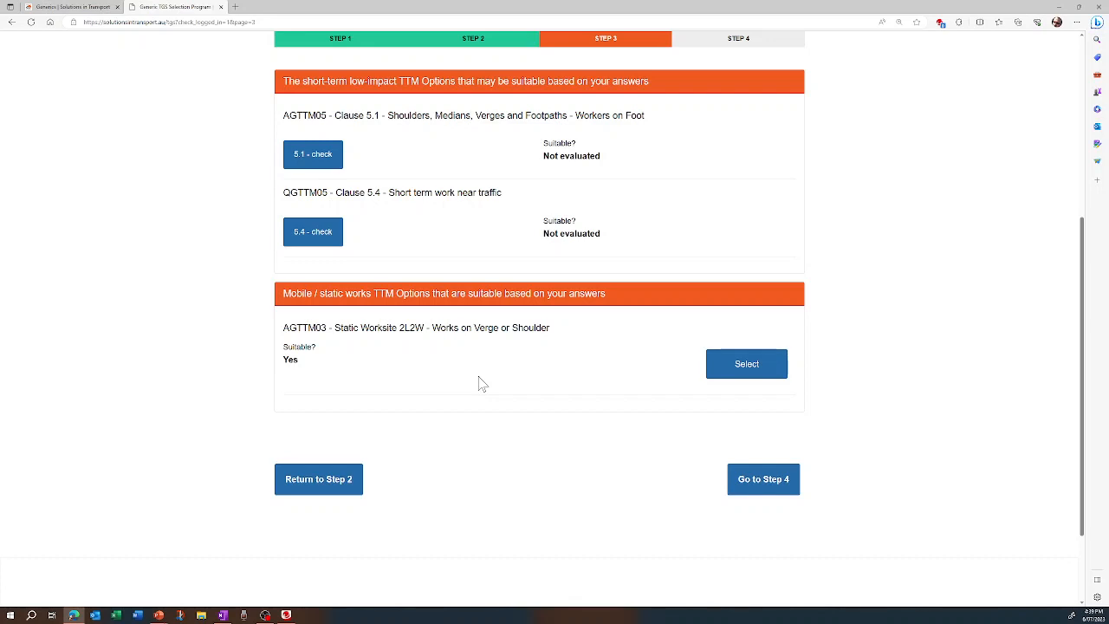
{"action": "left_click", "coordinate": [747, 365]}
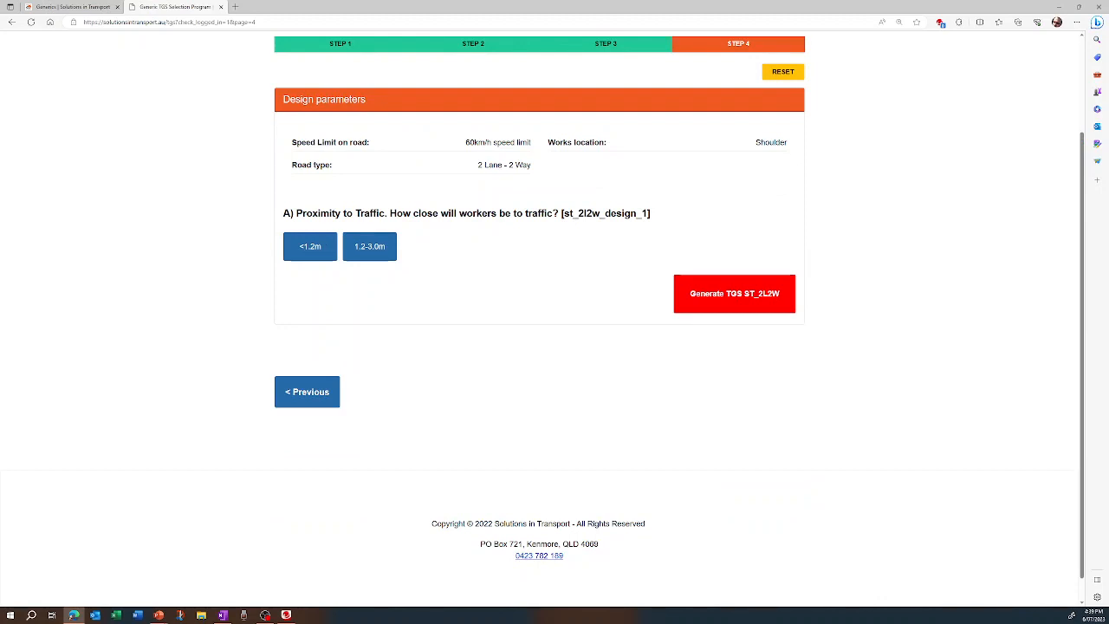
Generate the TGS with workers <1.2m from traffic, no approach intersection, and a 4 Way departure intersection 20m - 65m from the worksite
{"action": "left_click", "coordinate": [316, 248]}
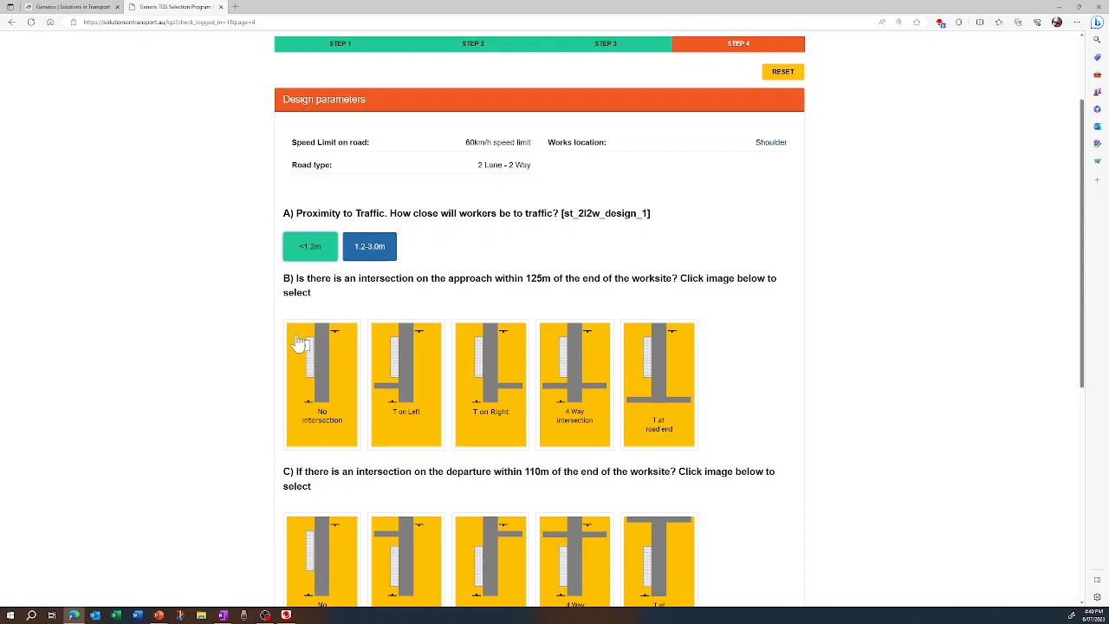
{"action": "left_click", "coordinate": [323, 397]}
{"action": "scroll", "coordinate": [351, 395], "scroll_direction": "down", "scroll_amount": 3}
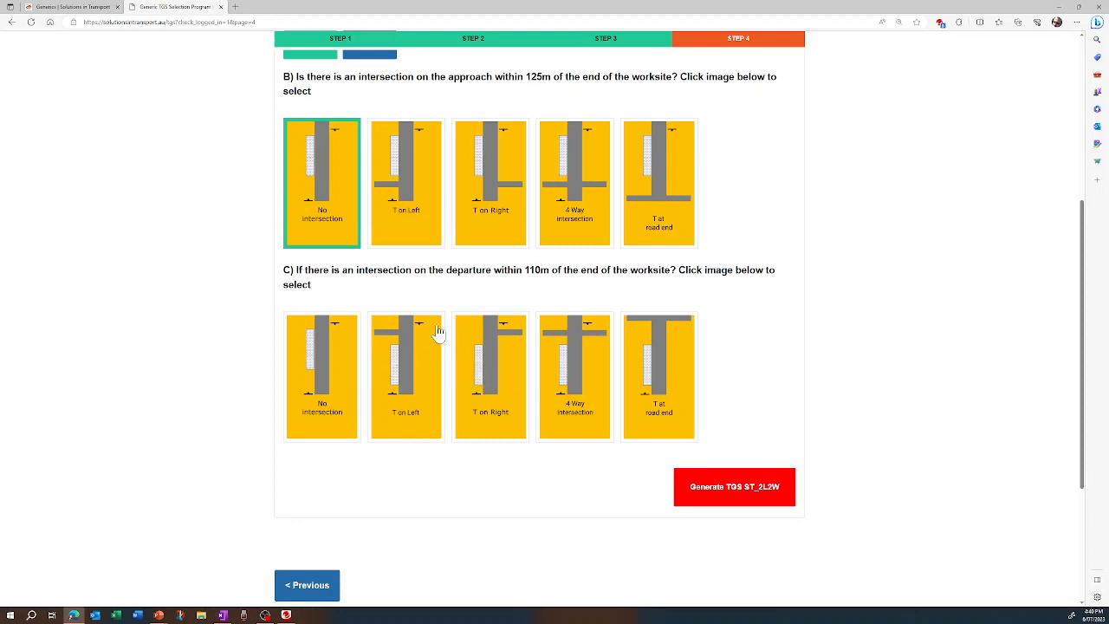
{"action": "left_click", "coordinate": [583, 384]}
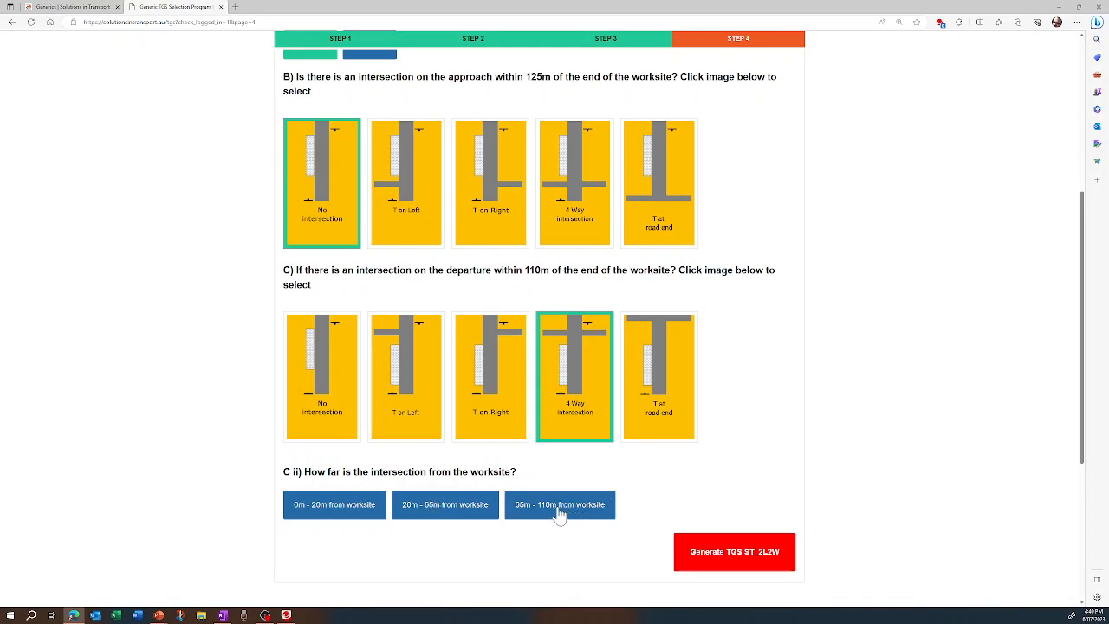
{"action": "left_click", "coordinate": [448, 512]}
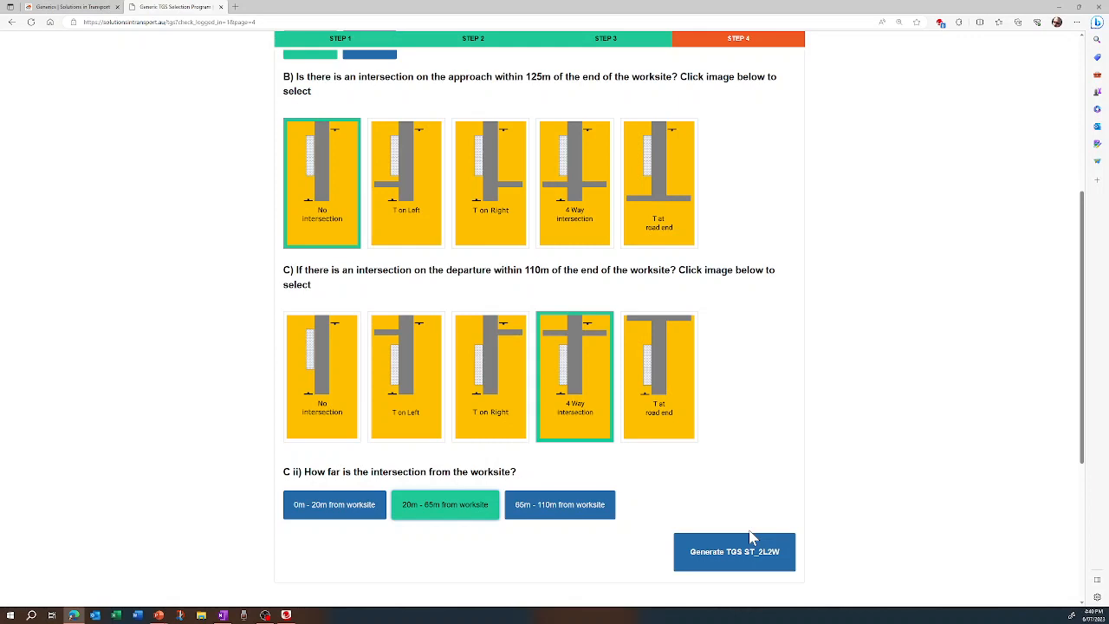
{"action": "left_click", "coordinate": [750, 553]}
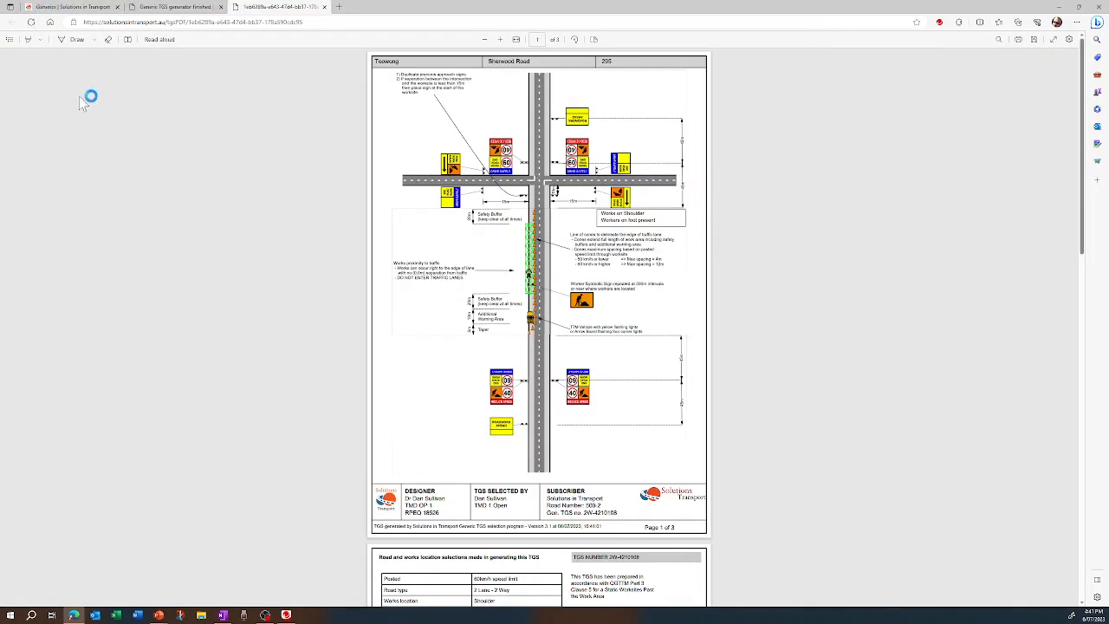
Examine the generated TGS diagram up close, including its signs, distances, title block and the listed selections
{"action": "left_click", "coordinate": [500, 39]}
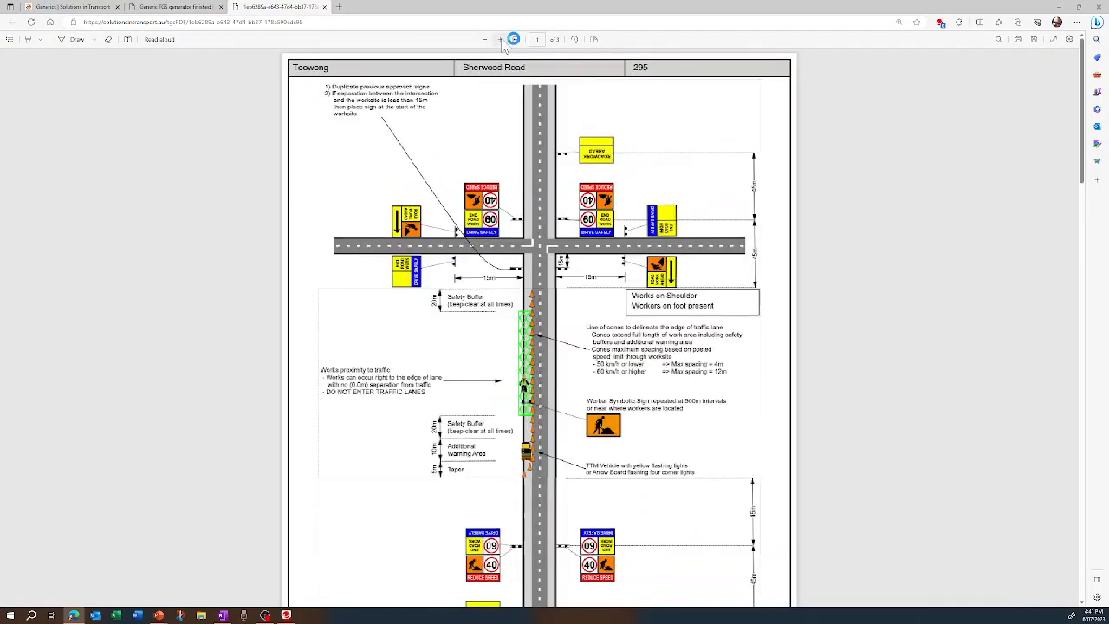
{"action": "left_click", "coordinate": [500, 39]}
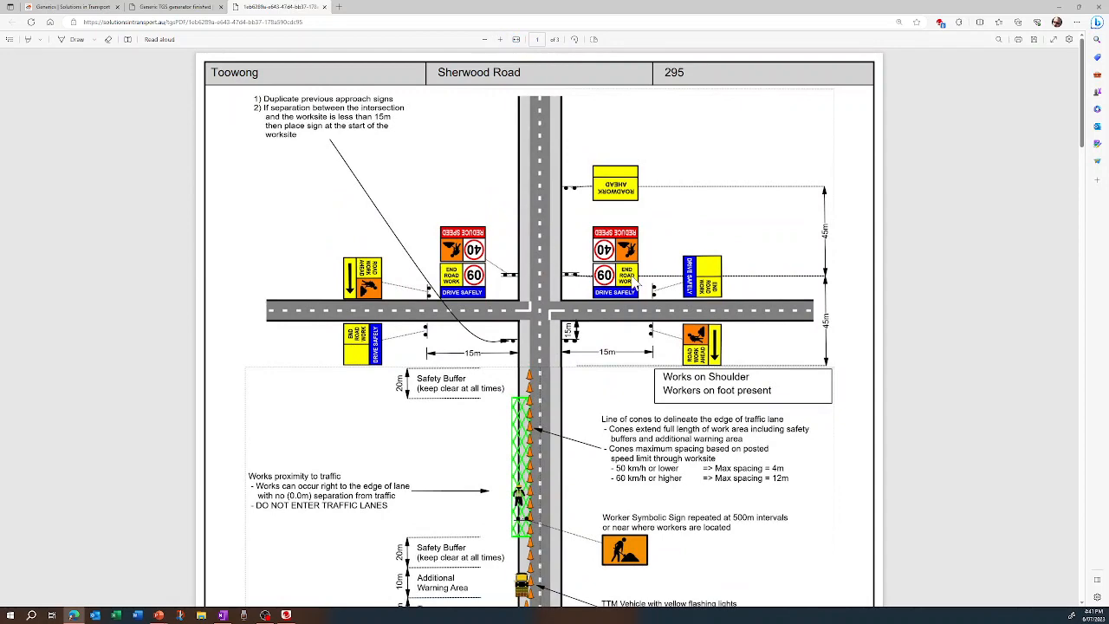
{"action": "scroll", "coordinate": [635, 286], "scroll_direction": "down", "scroll_amount": 3}
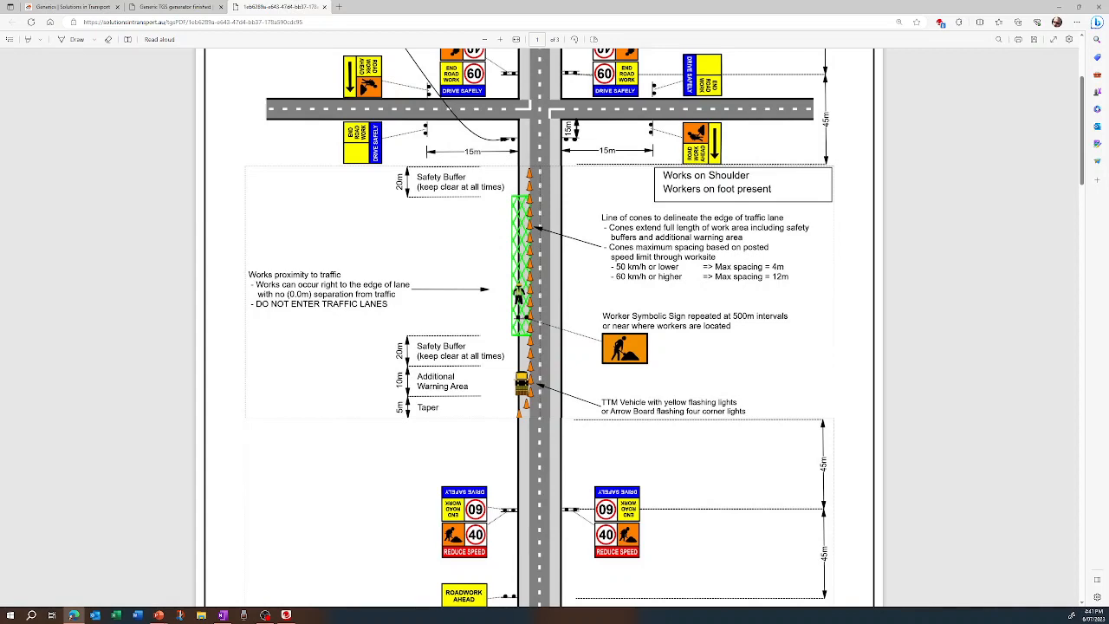
{"action": "scroll", "coordinate": [531, 536], "scroll_direction": "down", "scroll_amount": 3}
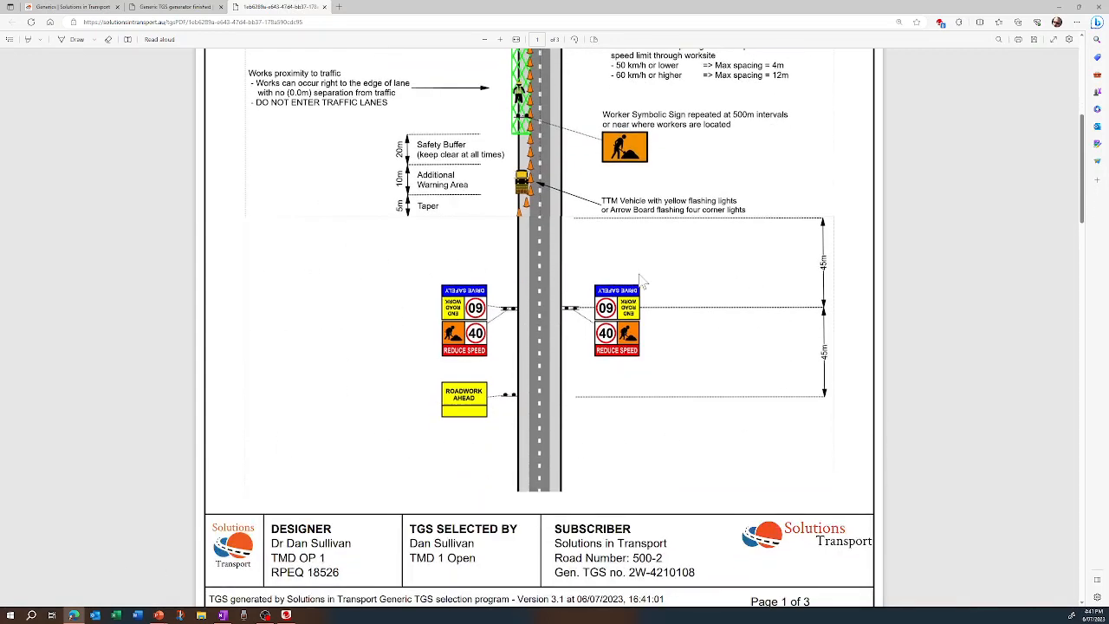
{"action": "scroll", "coordinate": [703, 242], "scroll_direction": "up", "scroll_amount": 6}
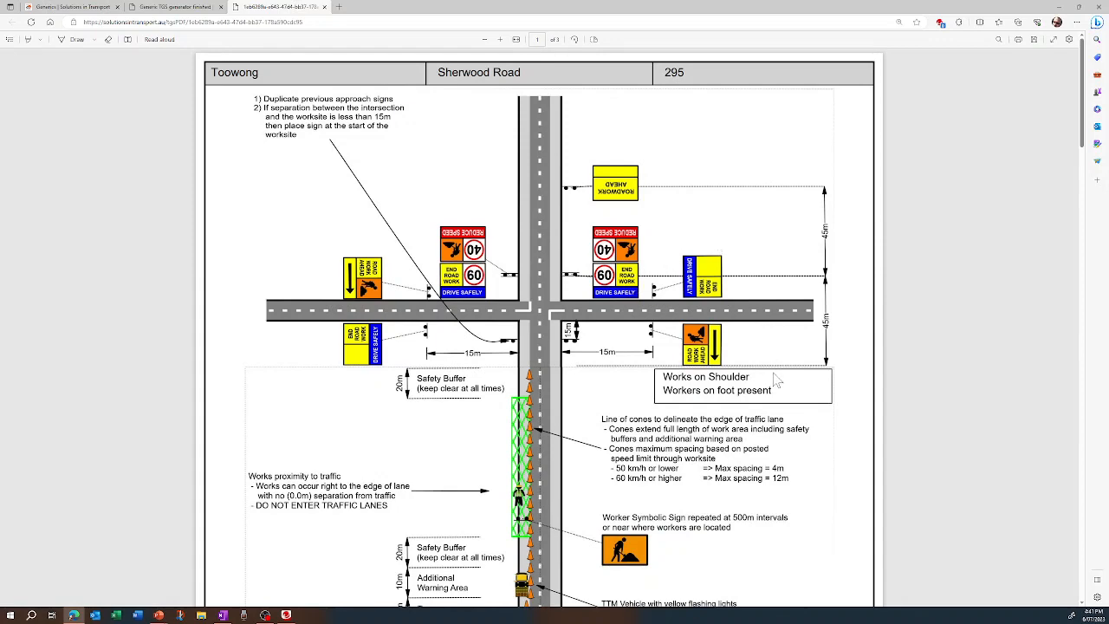
{"action": "scroll", "coordinate": [750, 341], "scroll_direction": "down", "scroll_amount": 5}
{"action": "scroll", "coordinate": [750, 342], "scroll_direction": "down", "scroll_amount": 2}
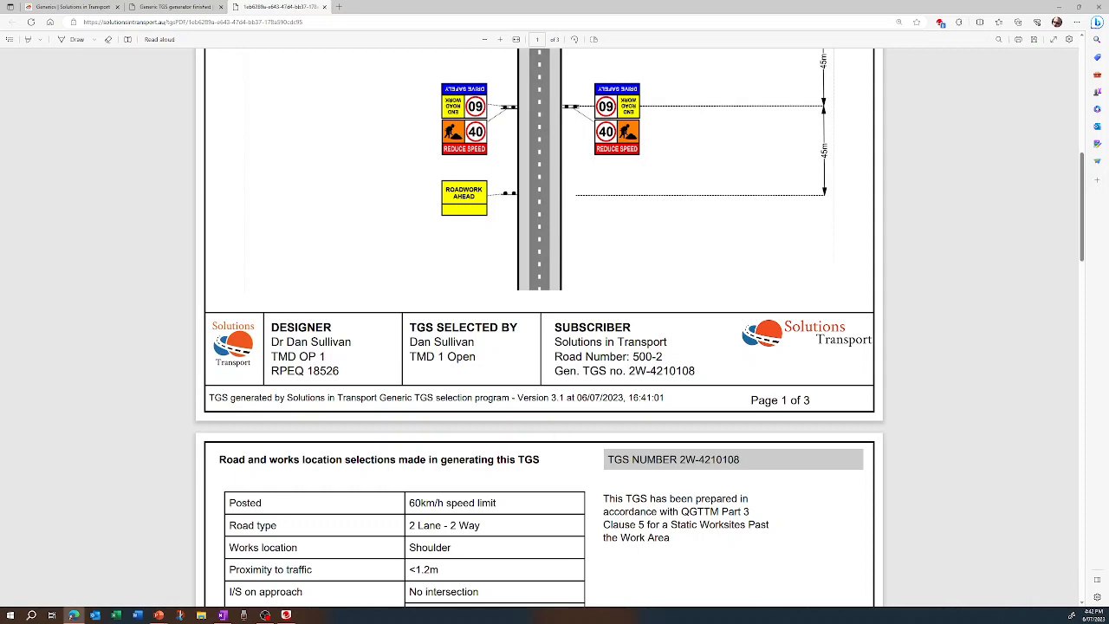
Read the TGS notes on pages 2 and 3, from the suitability check and risk assessment to implementation, operation, removal and recording
{"action": "scroll", "coordinate": [539, 329], "scroll_direction": "down", "scroll_amount": 5}
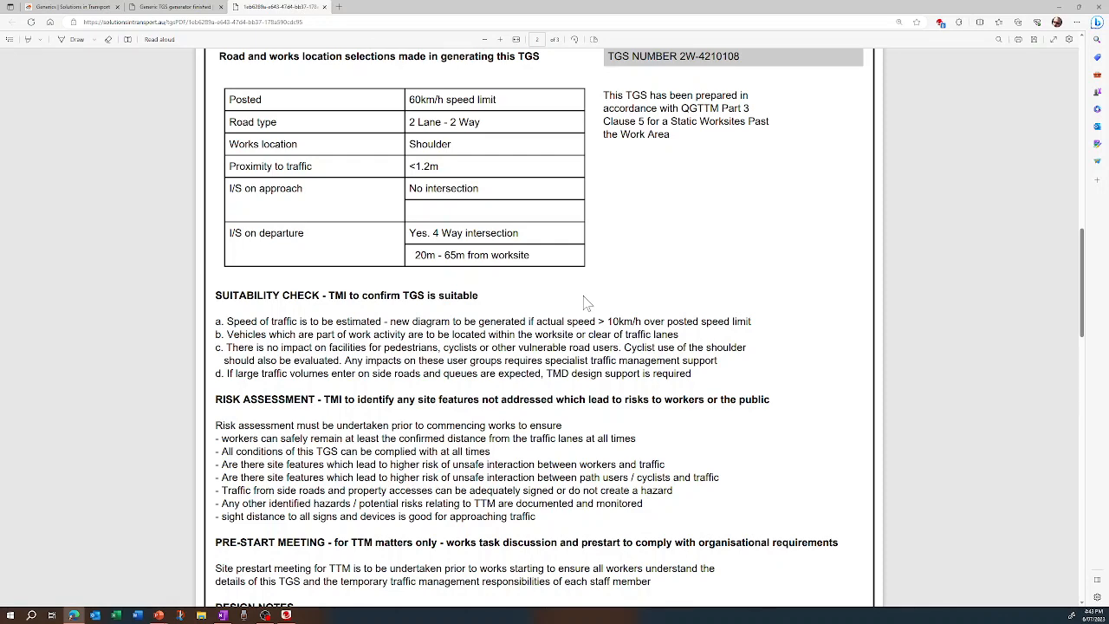
{"action": "scroll", "coordinate": [584, 303], "scroll_direction": "down", "scroll_amount": 2}
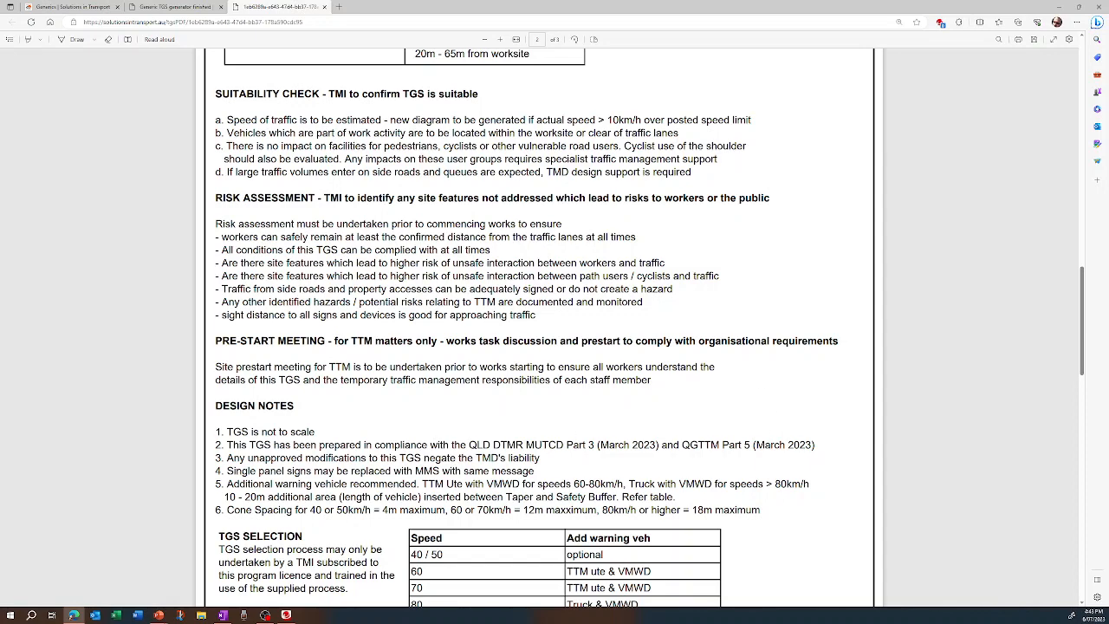
{"action": "scroll", "coordinate": [539, 329], "scroll_direction": "down", "scroll_amount": 10}
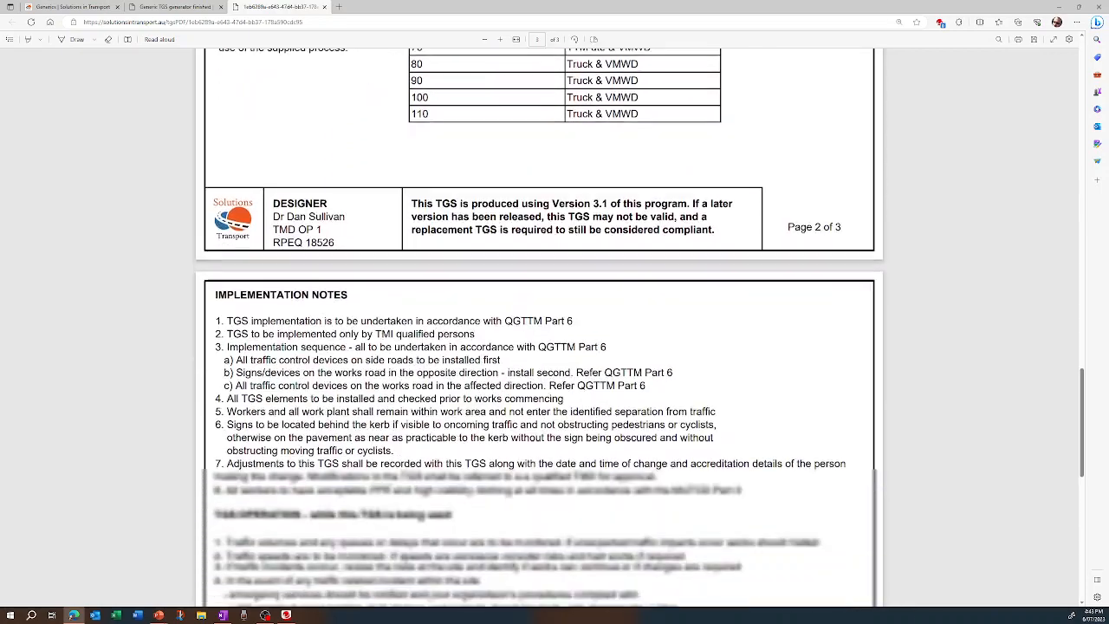
{"action": "scroll", "coordinate": [539, 330], "scroll_direction": "down", "scroll_amount": 6}
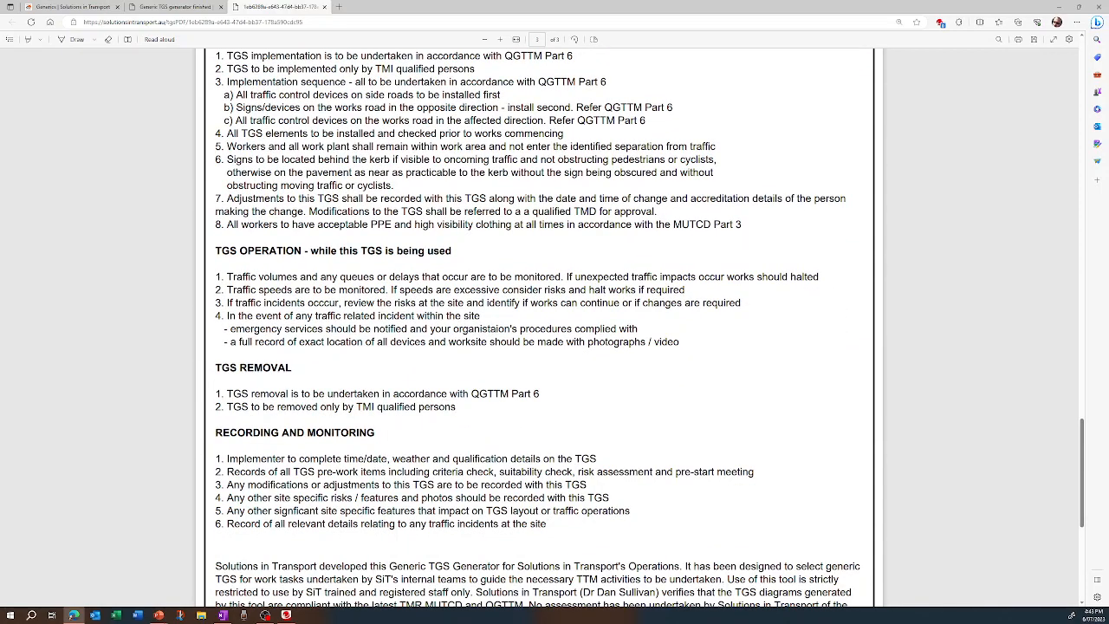
{"action": "scroll", "coordinate": [539, 329], "scroll_direction": "down", "scroll_amount": 4}
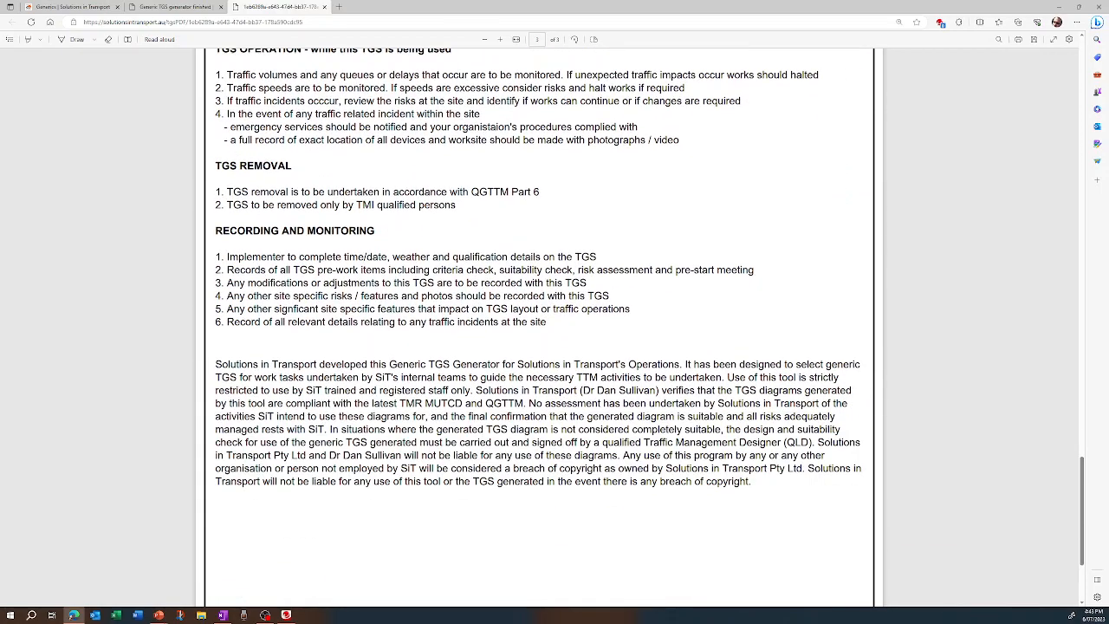
{"action": "scroll", "coordinate": [539, 329], "scroll_direction": "down", "scroll_amount": 3}
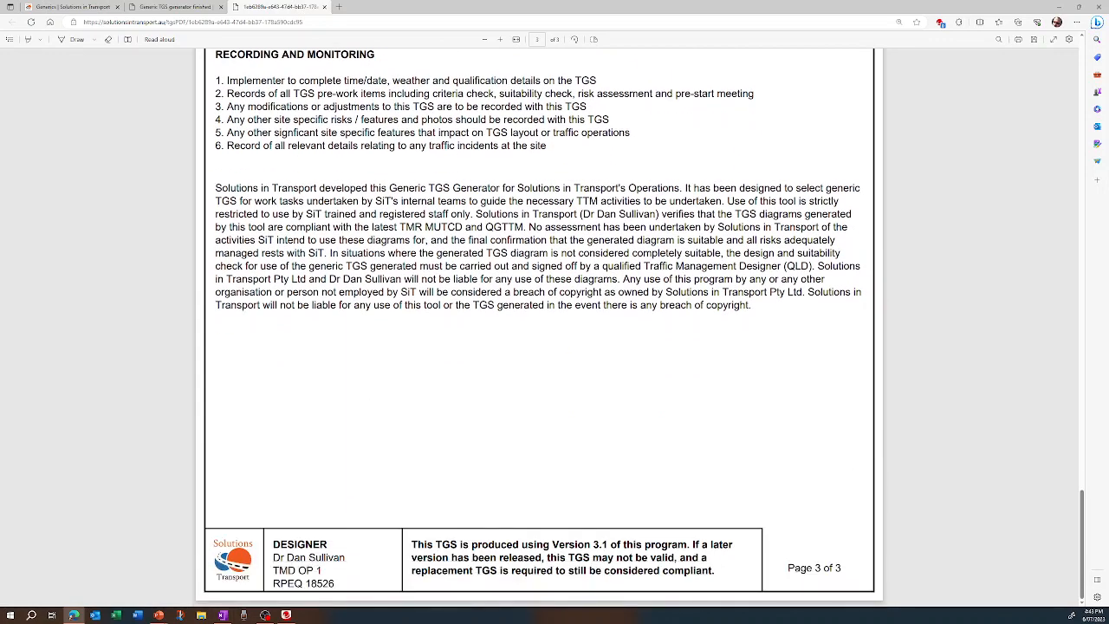